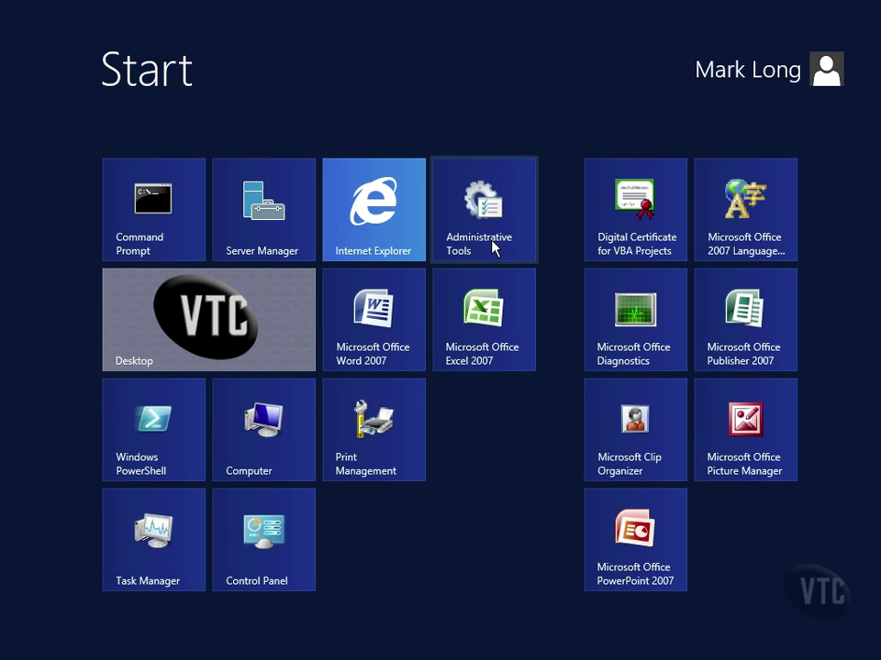
- Go to the desktop, open Computer Management from Administrative Tools, and display Disk Management
{"action": "right_click", "coordinate": [494, 247]}
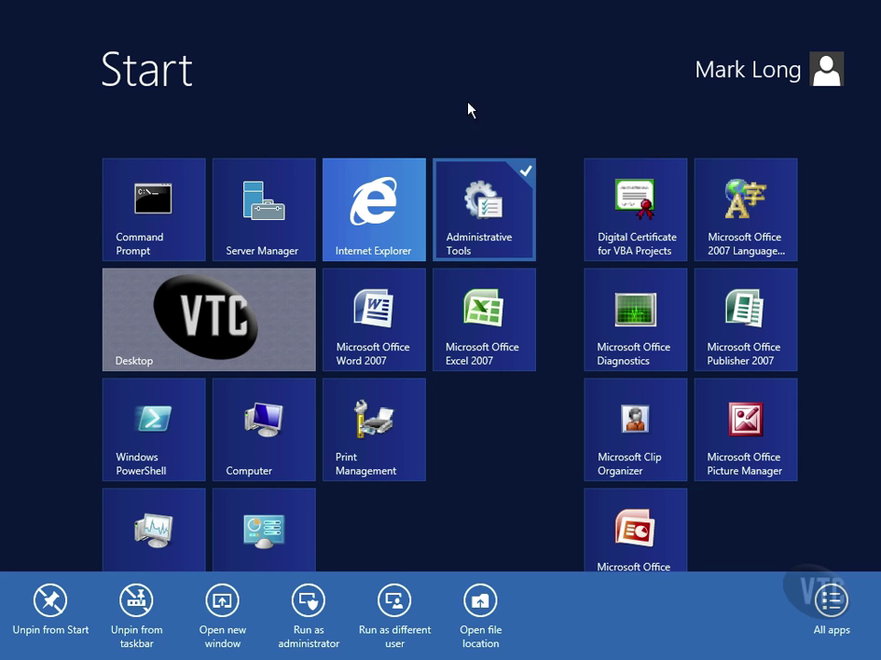
{"action": "left_click", "coordinate": [238, 316]}
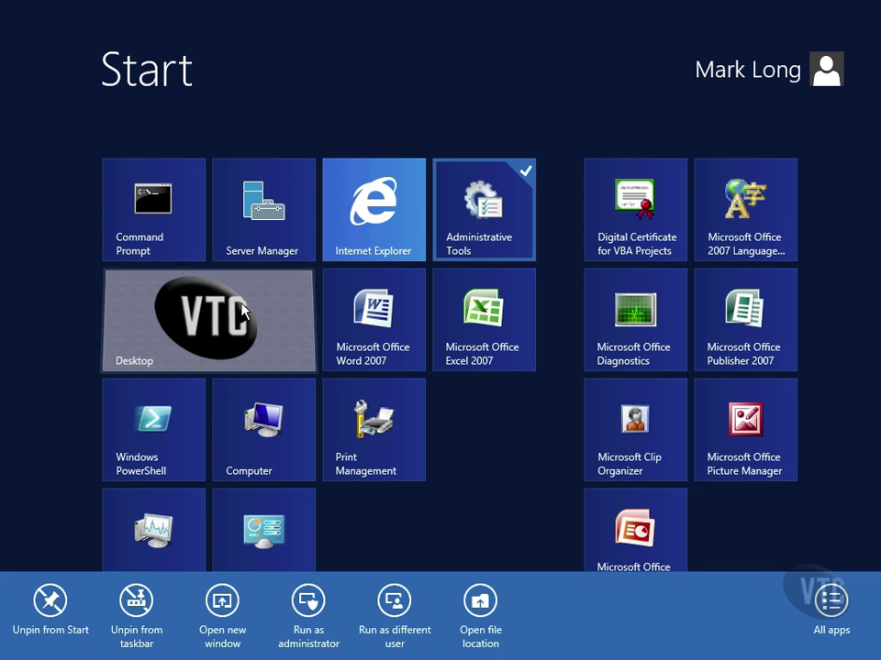
{"action": "left_click", "coordinate": [200, 647]}
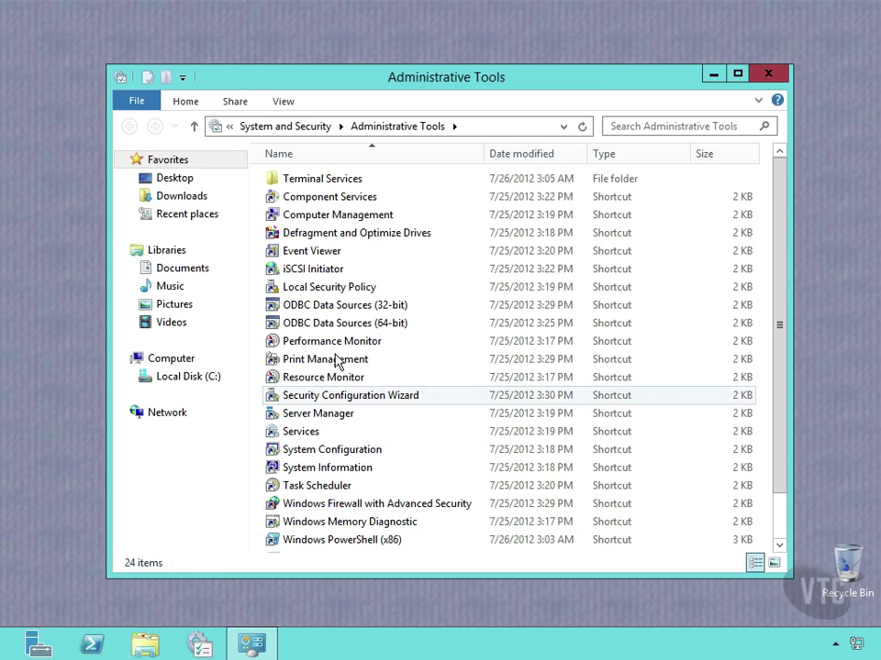
{"action": "left_click", "coordinate": [316, 220]}
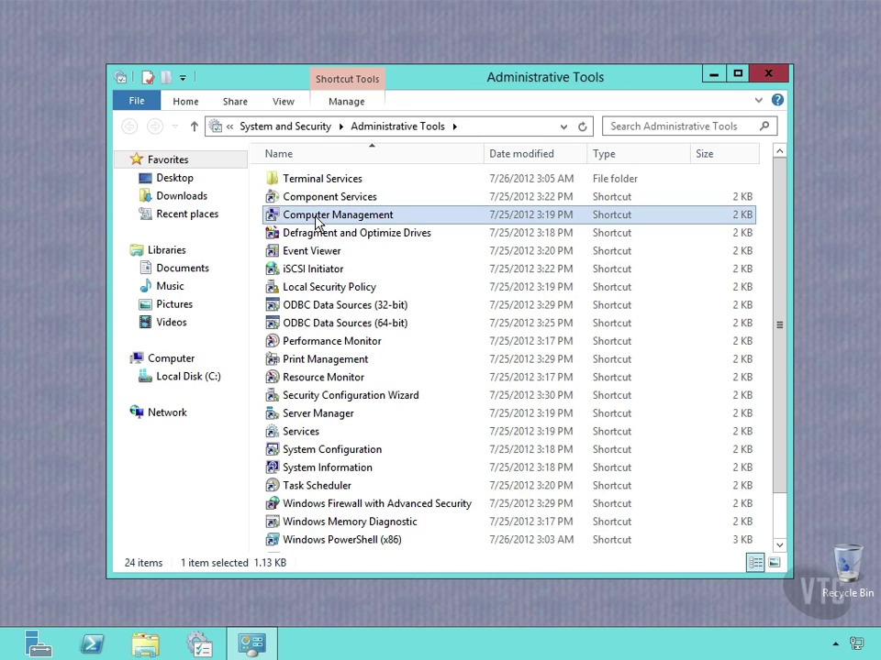
{"action": "double_click", "coordinate": [317, 220]}
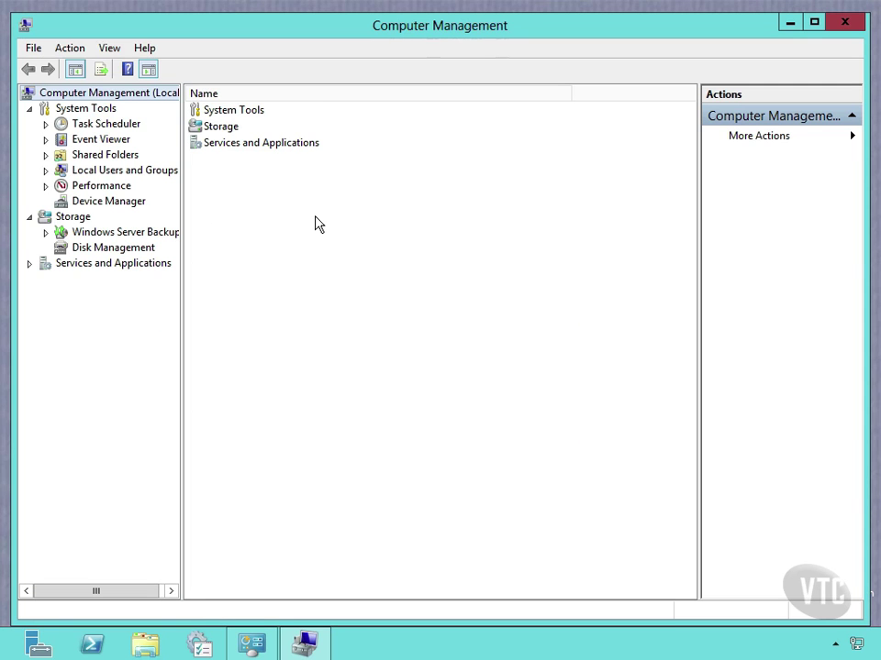
{"action": "left_click", "coordinate": [92, 250]}
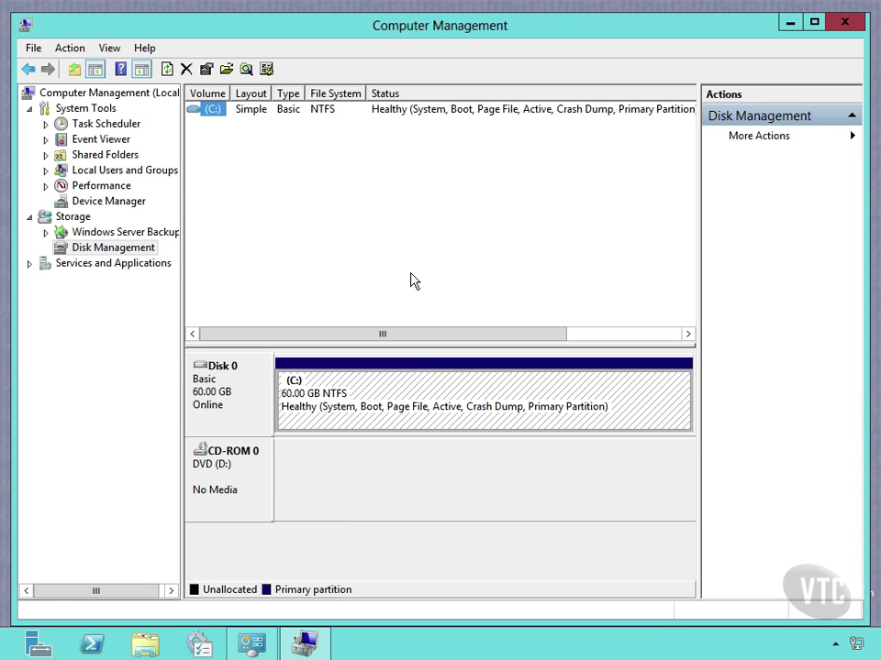
{"action": "right_click", "coordinate": [349, 388]}
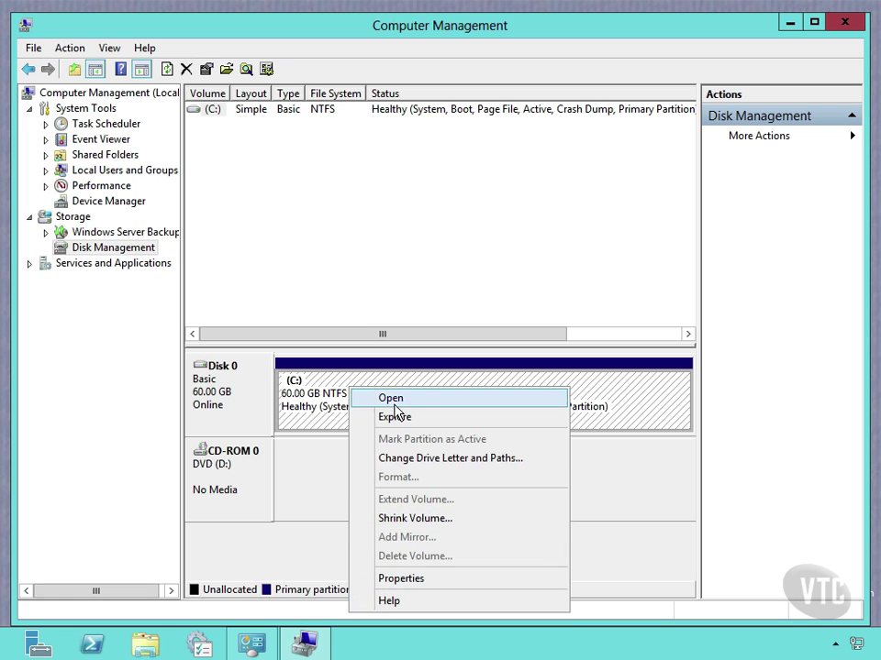
{"action": "left_click", "coordinate": [361, 259]}
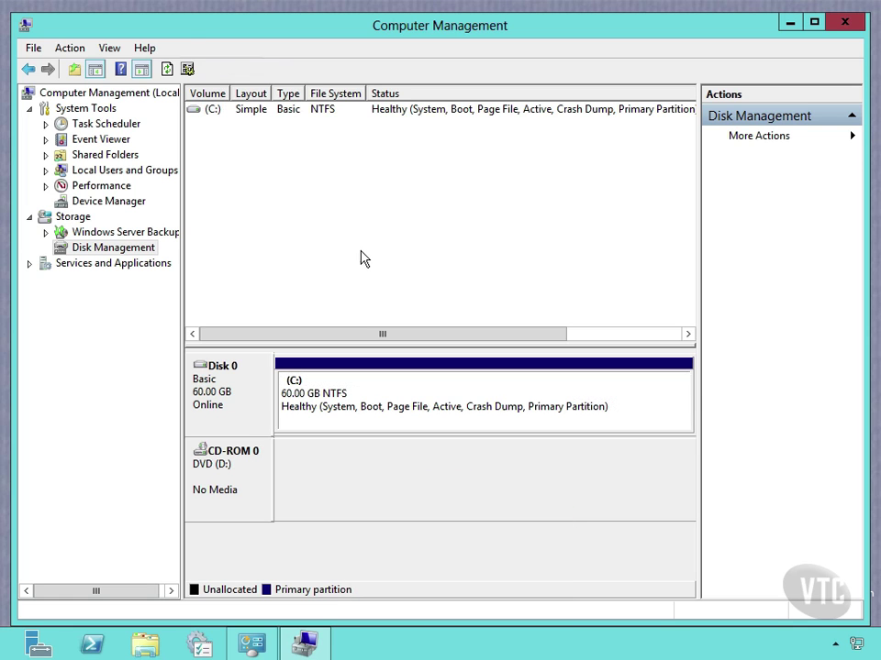
{"action": "right_click", "coordinate": [227, 397]}
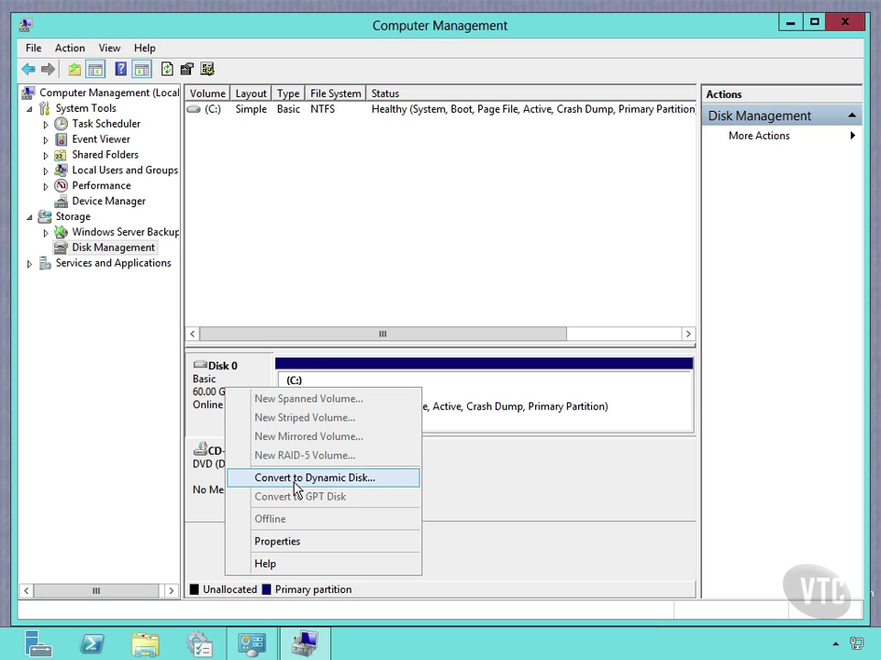
{"action": "left_click", "coordinate": [320, 224]}
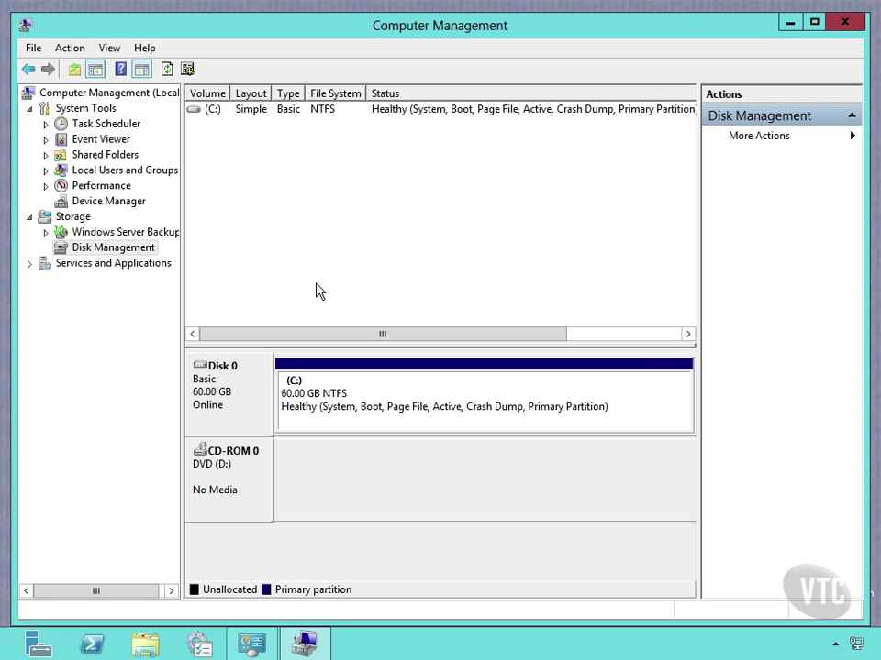
- Open the properties of the C: volume and show its quota settings
{"action": "right_click", "coordinate": [444, 390]}
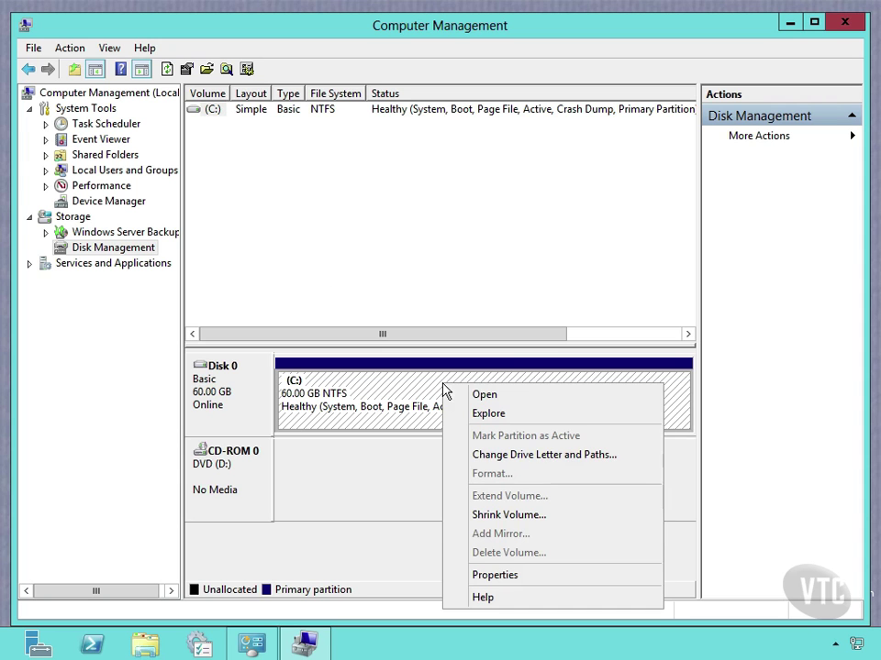
{"action": "left_click", "coordinate": [507, 580]}
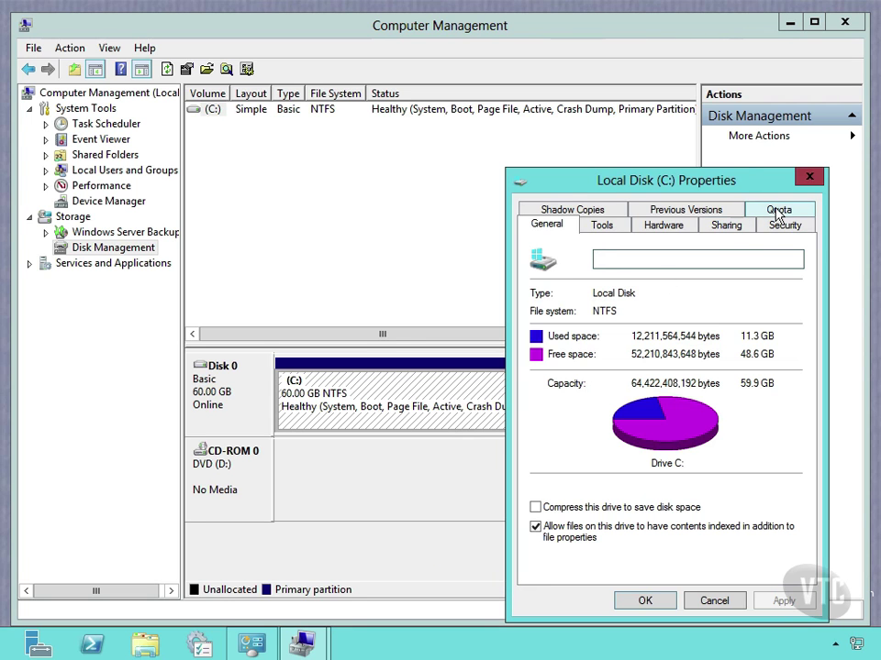
{"action": "left_click_drag", "start_coordinate": [744, 182], "coordinate": [485, 71]}
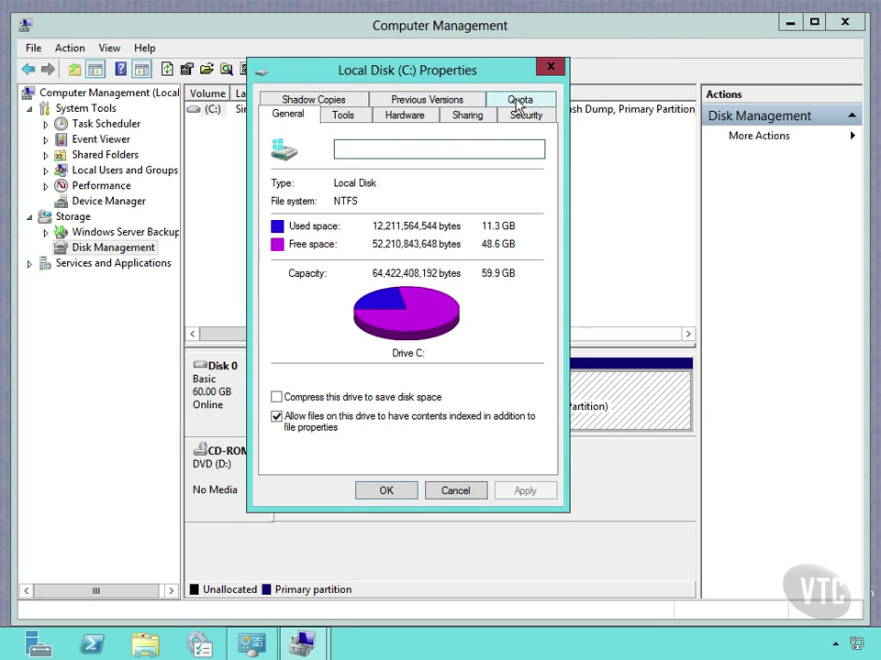
{"action": "left_click", "coordinate": [517, 103]}
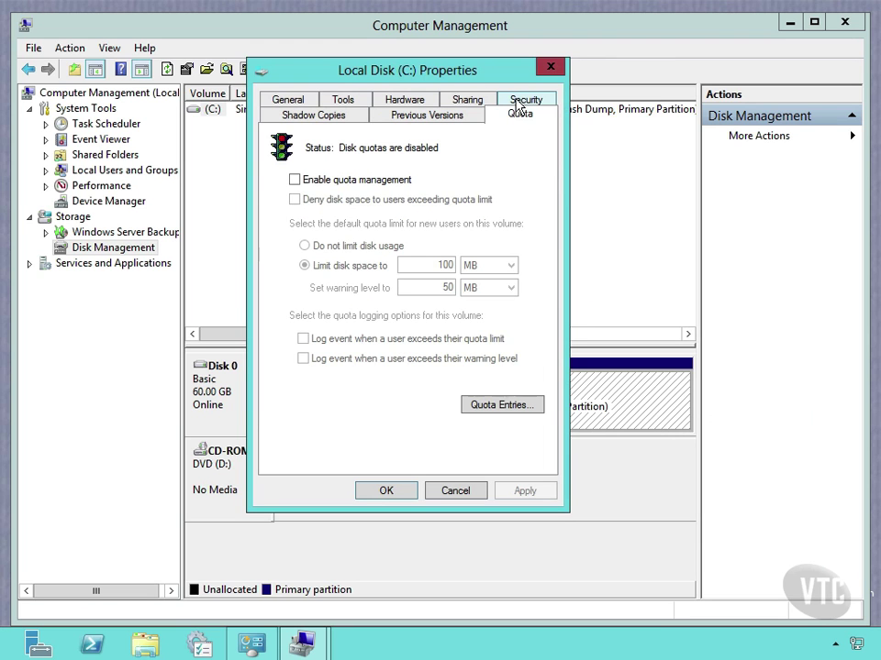
- Enable quota management on the C: volume and set the default warning level to 80 MB
{"action": "left_click", "coordinate": [294, 181]}
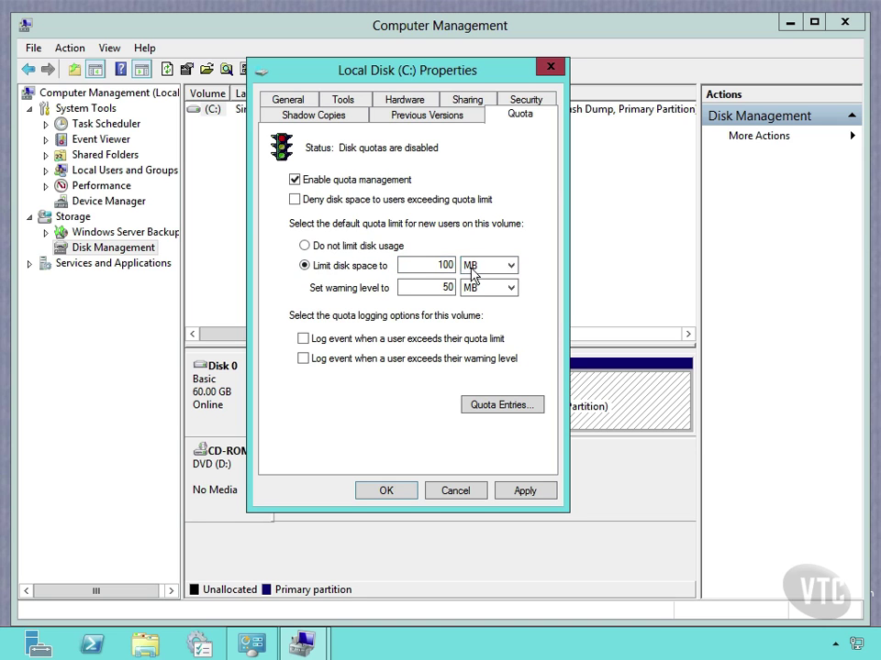
{"action": "double_click", "coordinate": [449, 287]}
{"action": "type", "text": "80"}
{"action": "double_click", "coordinate": [439, 288]}
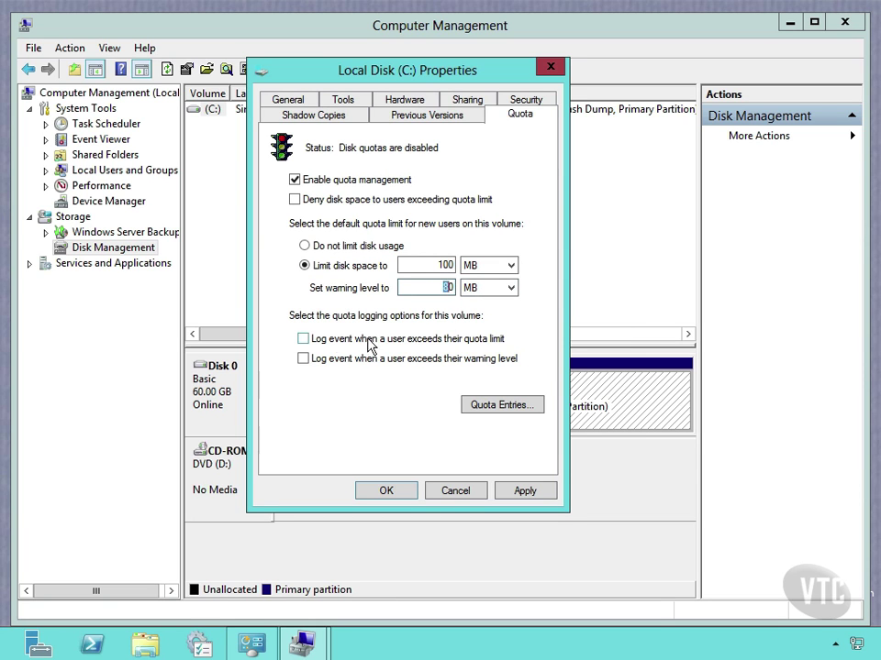
- Enable event logging for exceeded quota limits and warning levels, and apply the quota settings to the C: volume
{"action": "left_click", "coordinate": [306, 339]}
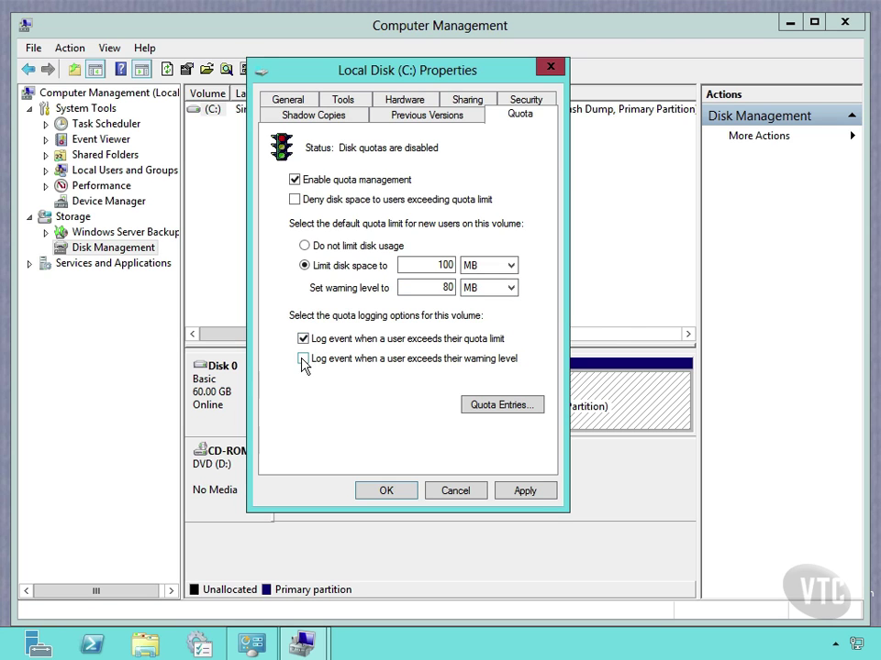
{"action": "left_click", "coordinate": [303, 360]}
{"action": "left_click", "coordinate": [525, 491]}
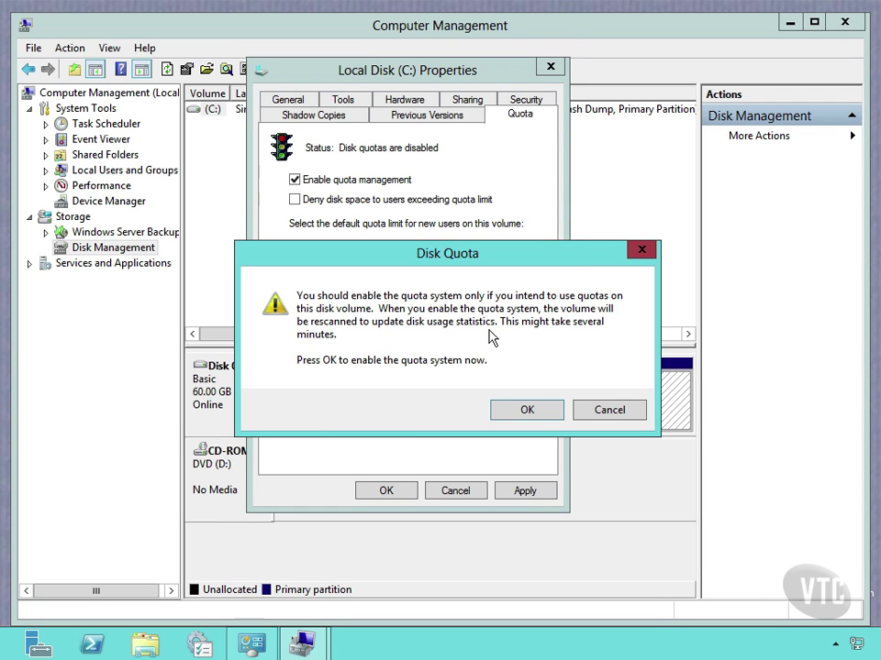
{"action": "left_click", "coordinate": [527, 410]}
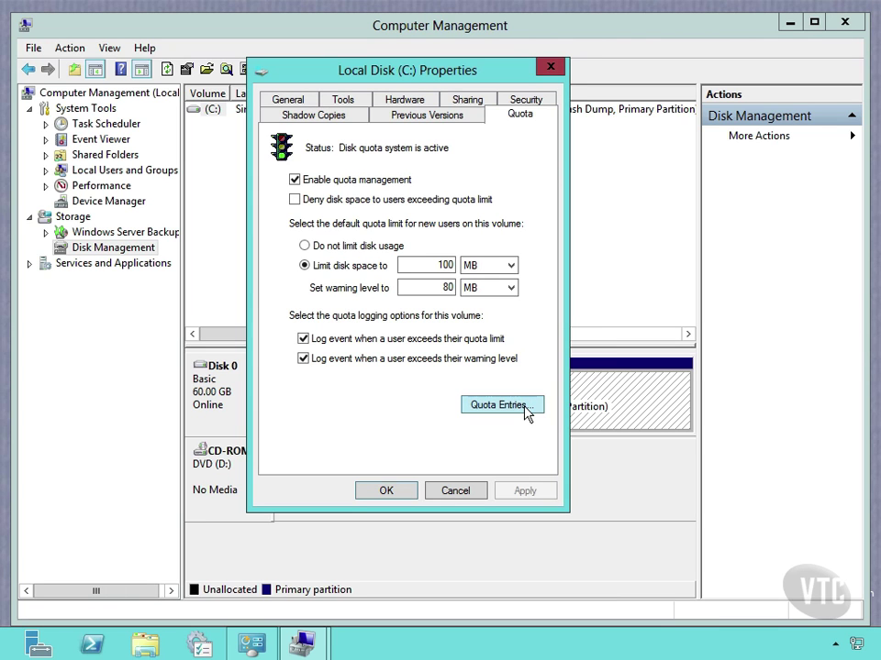
{"action": "left_click", "coordinate": [386, 491]}
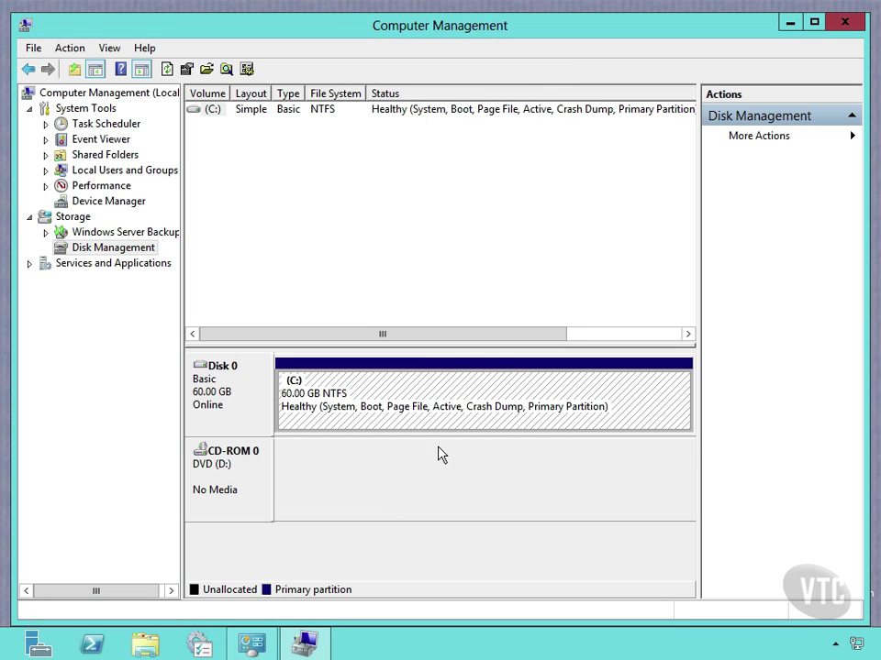
- Reopen the C: volume's quota settings and display its list of quota entries
{"action": "right_click", "coordinate": [432, 416]}
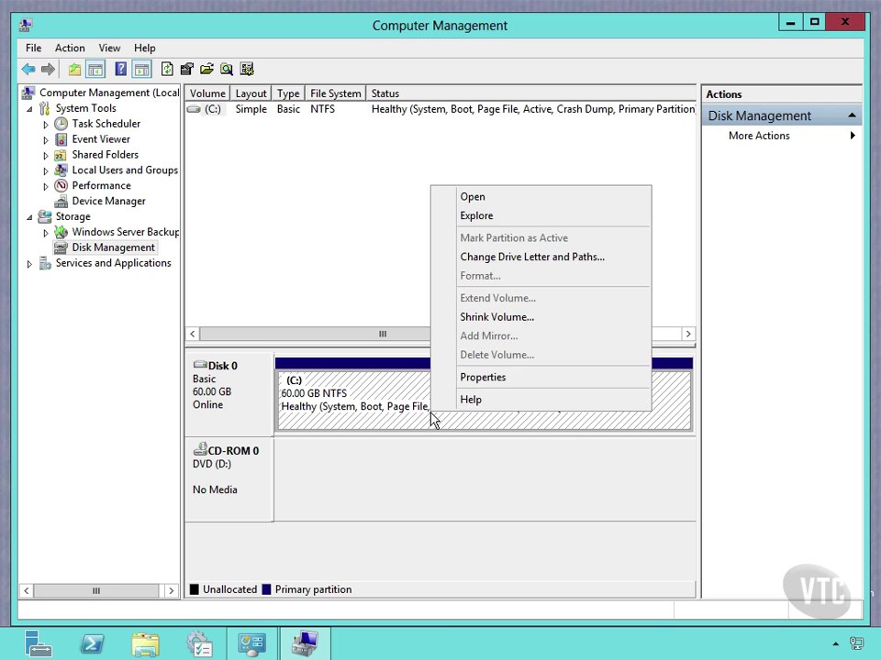
{"action": "left_click", "coordinate": [484, 378]}
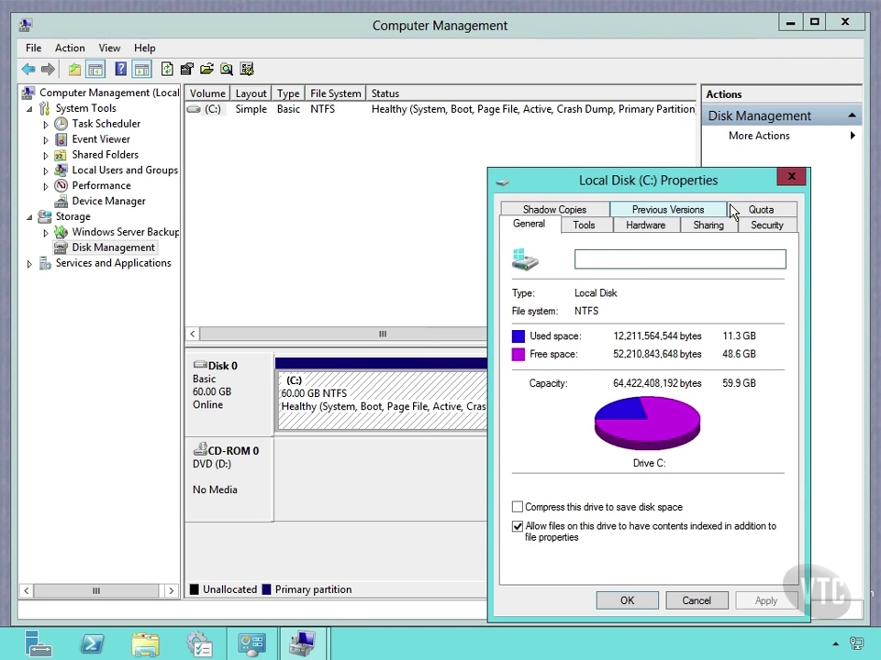
{"action": "left_click_drag", "start_coordinate": [711, 180], "coordinate": [445, 46]}
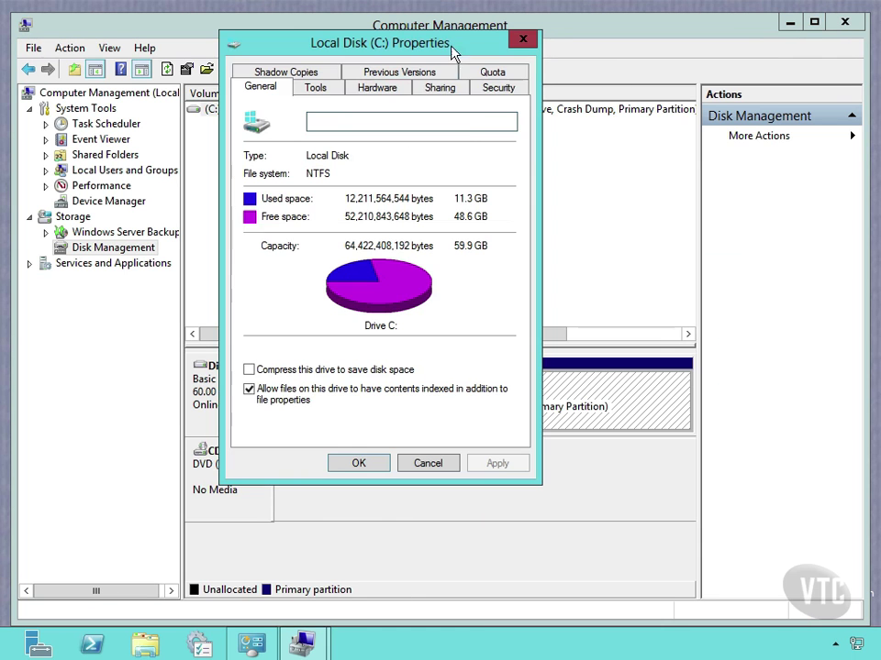
{"action": "left_click", "coordinate": [492, 73]}
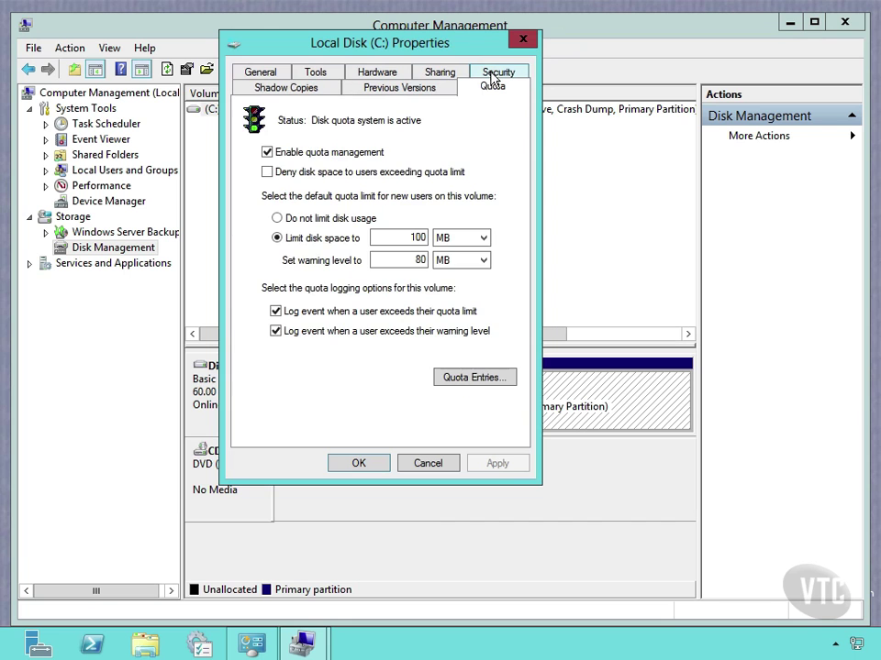
{"action": "left_click", "coordinate": [467, 380]}
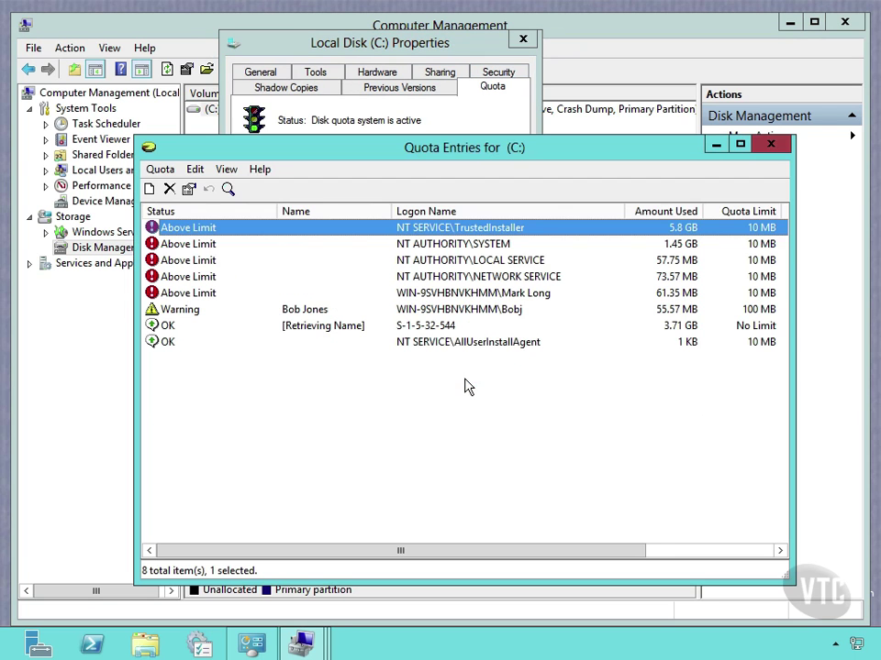
- Limit disk space to 200 MB for the user account whose quota entry has Warning status, and apply the change
{"action": "left_click", "coordinate": [298, 312]}
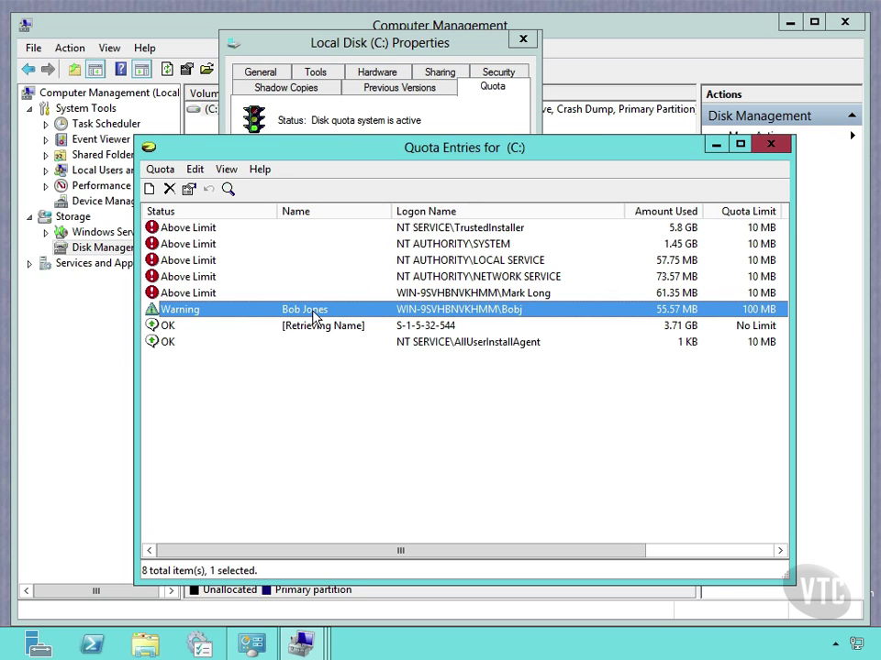
{"action": "double_click", "coordinate": [210, 316]}
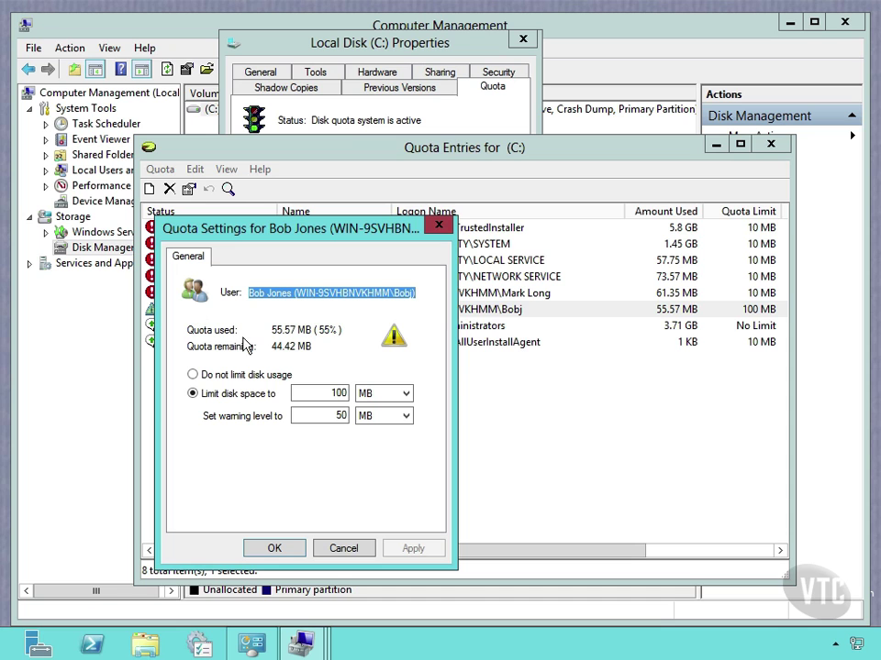
{"action": "left_click_drag", "start_coordinate": [330, 394], "coordinate": [335, 411]}
{"action": "type", "text": "2"}
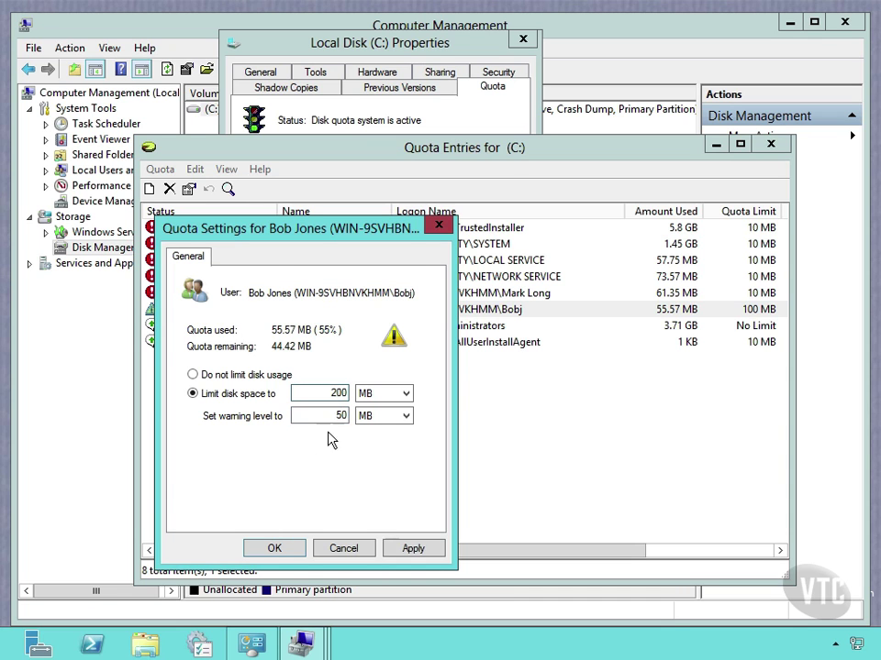
{"action": "left_click", "coordinate": [411, 551]}
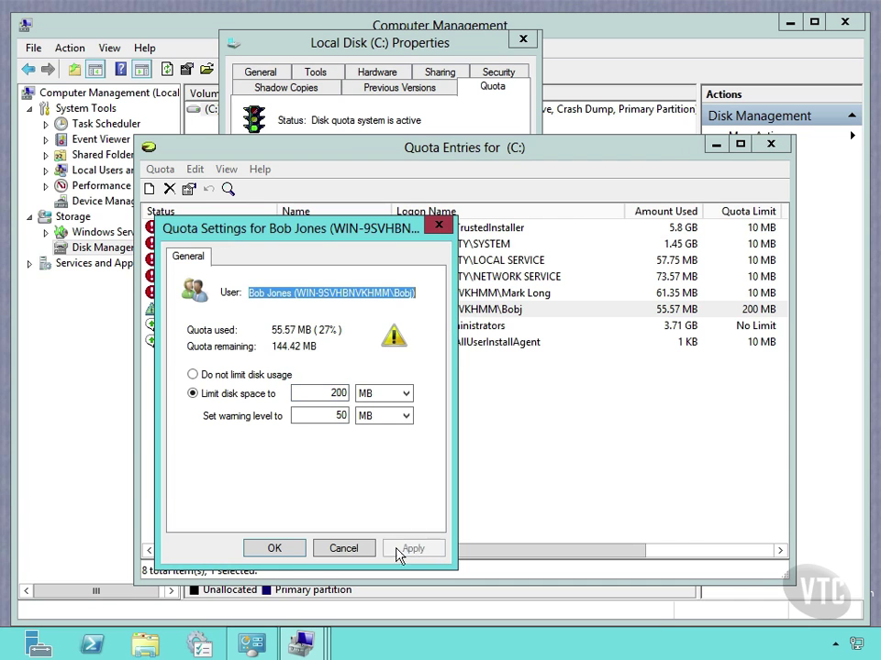
{"action": "left_click", "coordinate": [286, 551]}
{"action": "left_click", "coordinate": [388, 491]}
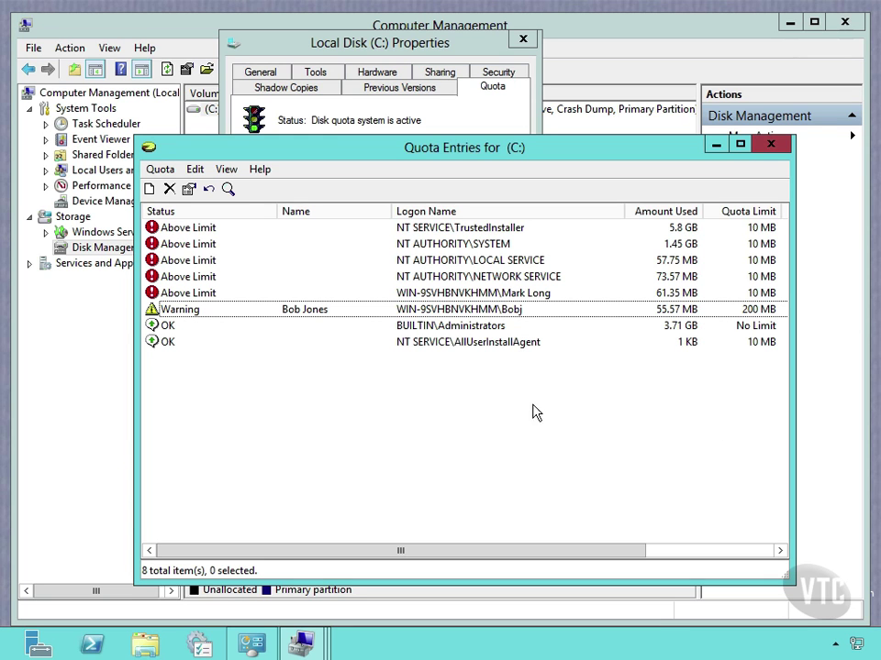
- Examine the system, service and Administrators quota entries, and close the entries list and the C: volume's properties
{"action": "left_click", "coordinate": [156, 234]}
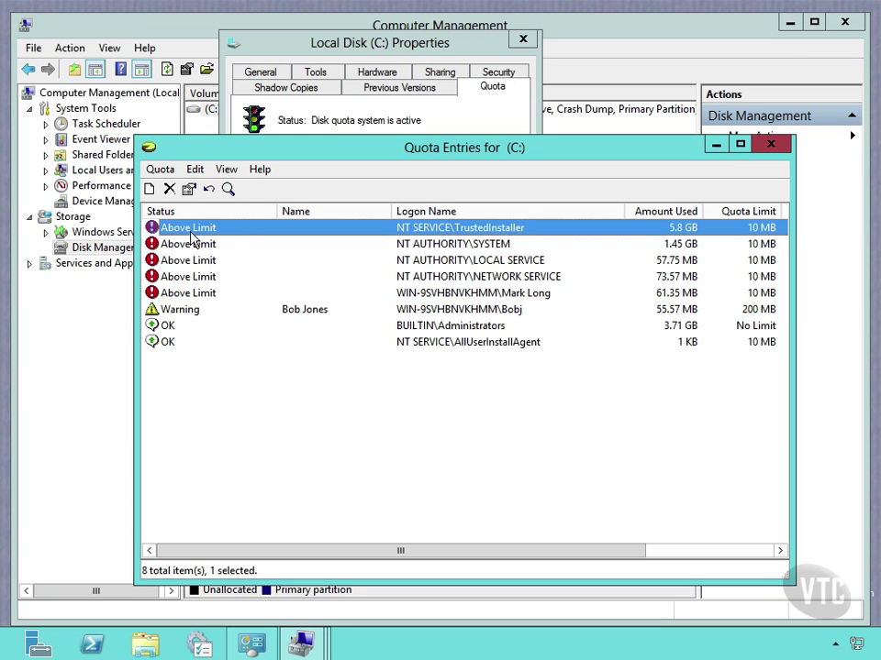
{"action": "left_click", "coordinate": [174, 244]}
{"action": "left_click", "coordinate": [189, 263]}
{"action": "left_click", "coordinate": [167, 277]}
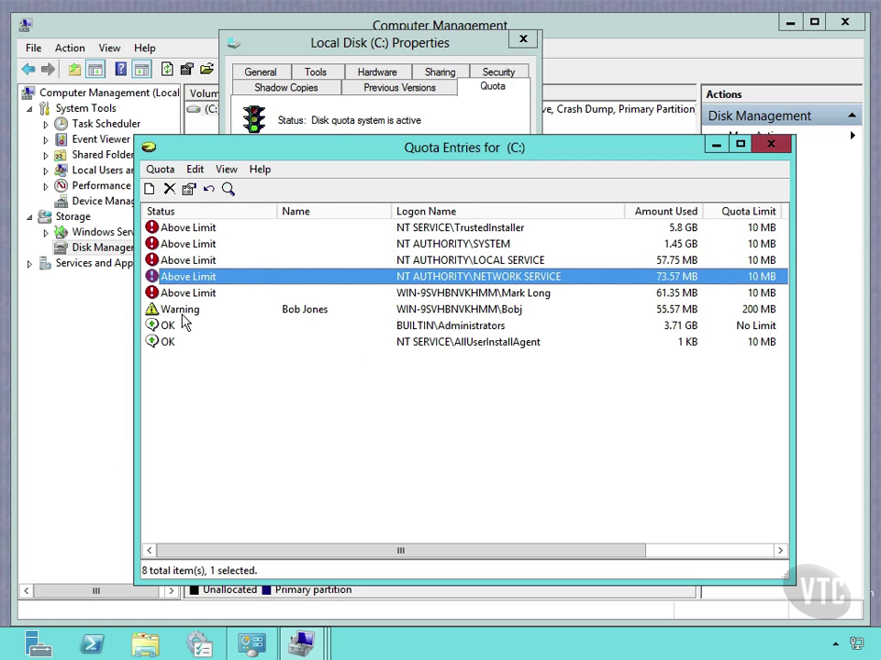
{"action": "left_click", "coordinate": [481, 332]}
{"action": "left_click", "coordinate": [481, 345]}
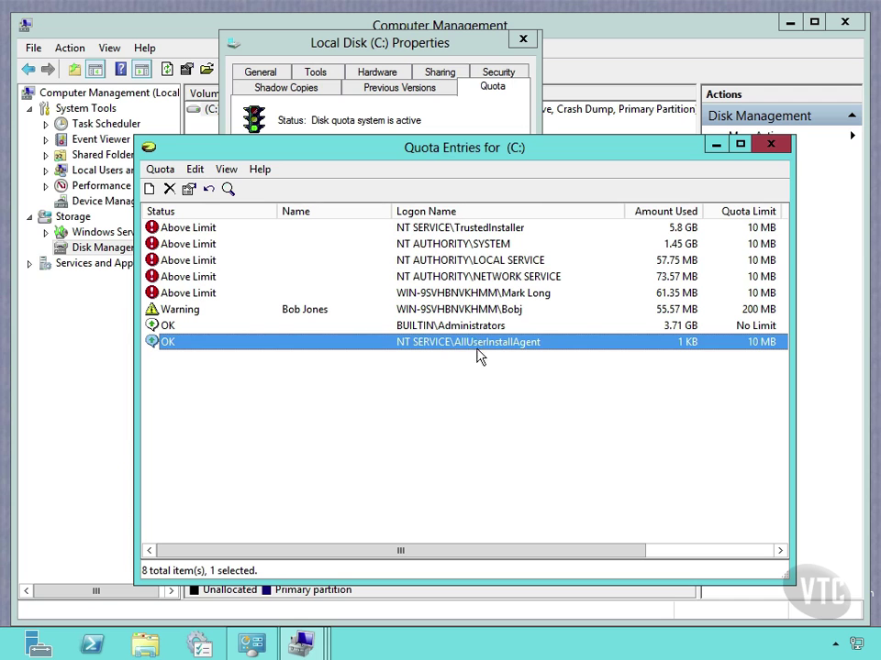
{"action": "left_click", "coordinate": [719, 327]}
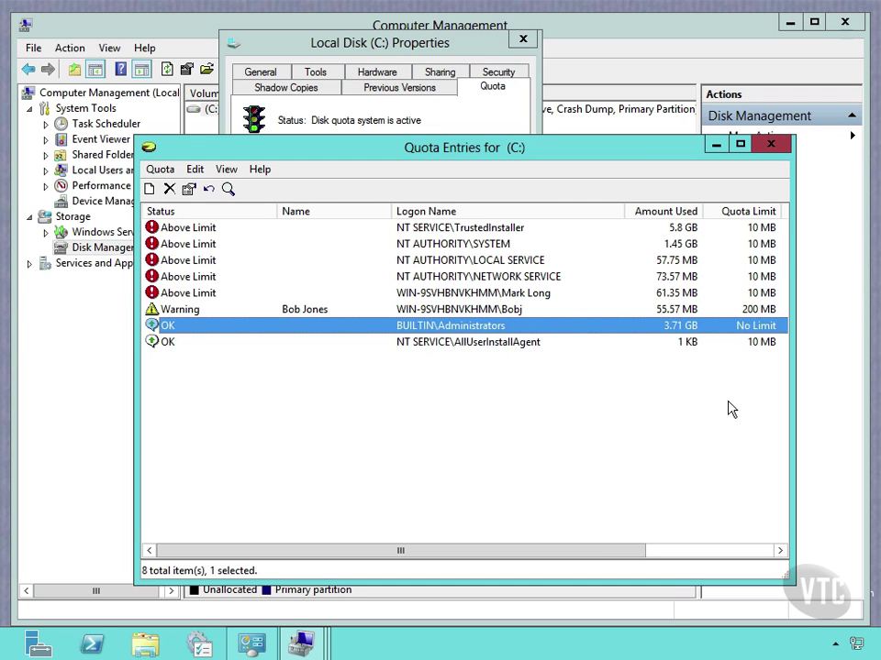
{"action": "left_click", "coordinate": [775, 146]}
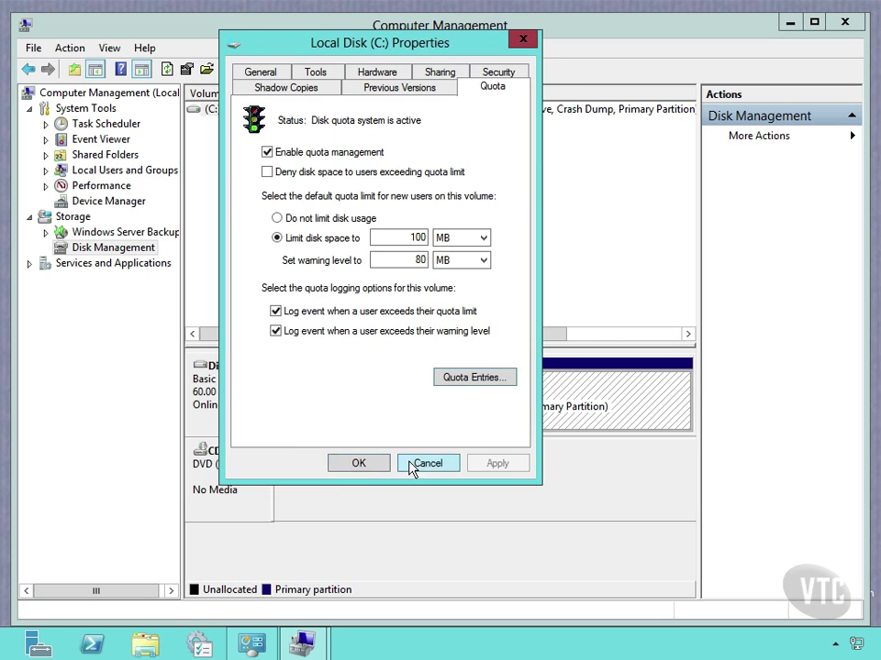
{"action": "left_click", "coordinate": [358, 464]}
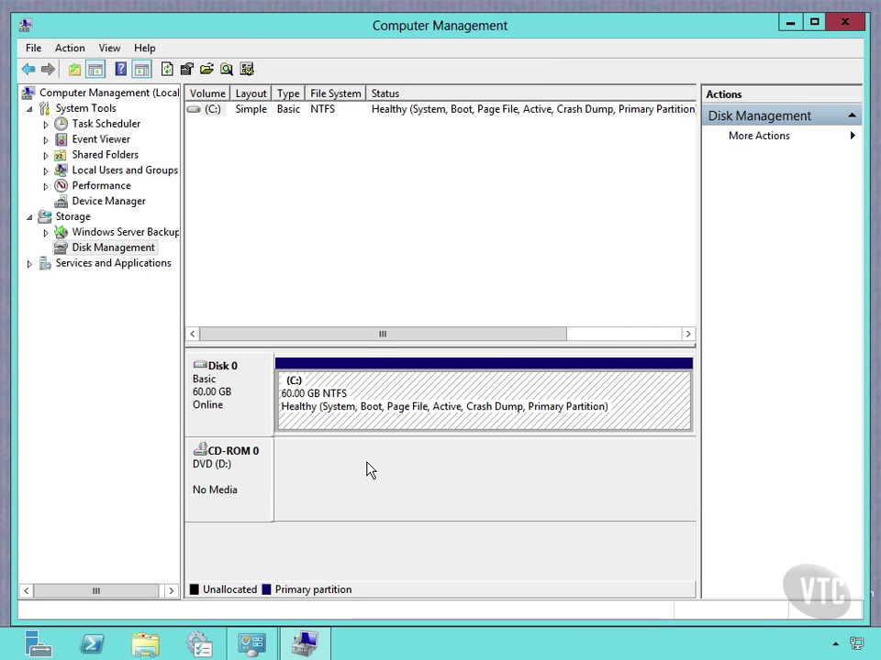